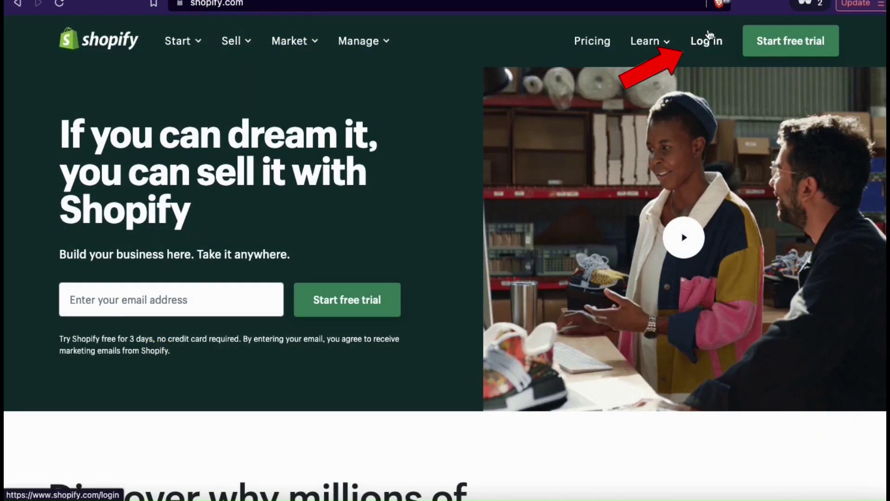
- Log in to the store admin and go to the Online Store themes page
left_click(708, 47)
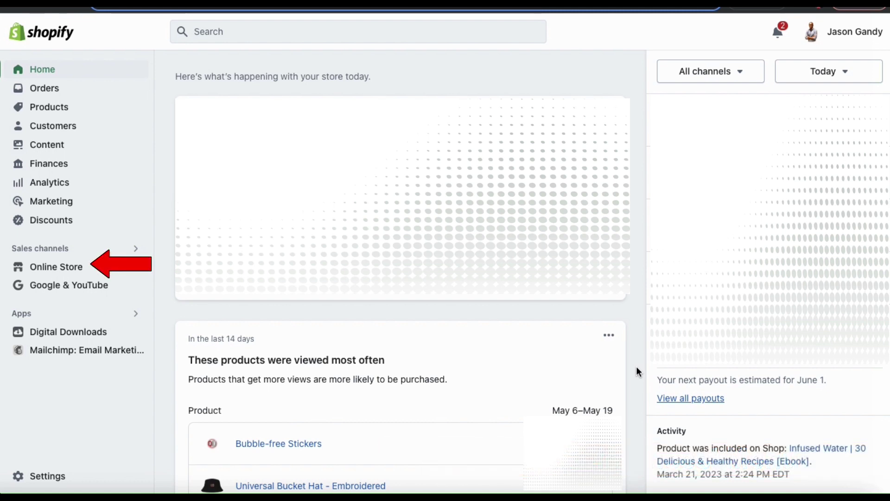
left_click(62, 276)
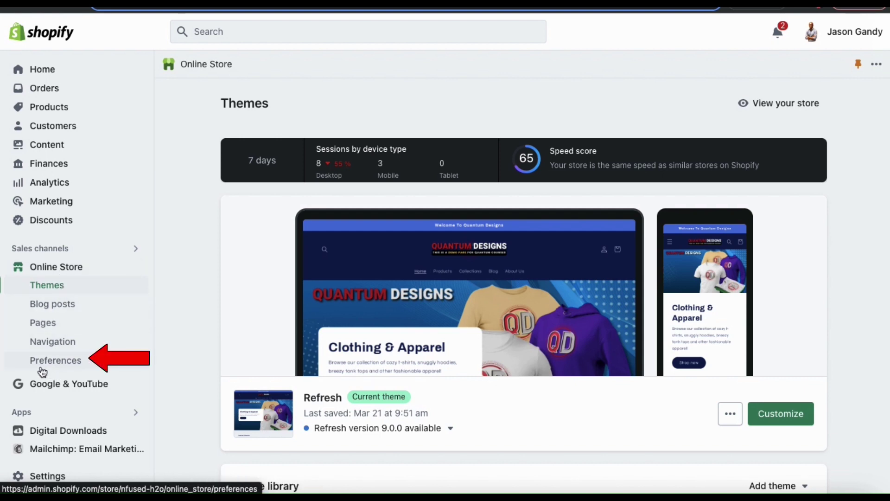
- Open Online Store Preferences and scroll down to the Google Analytics section
left_click(64, 368)
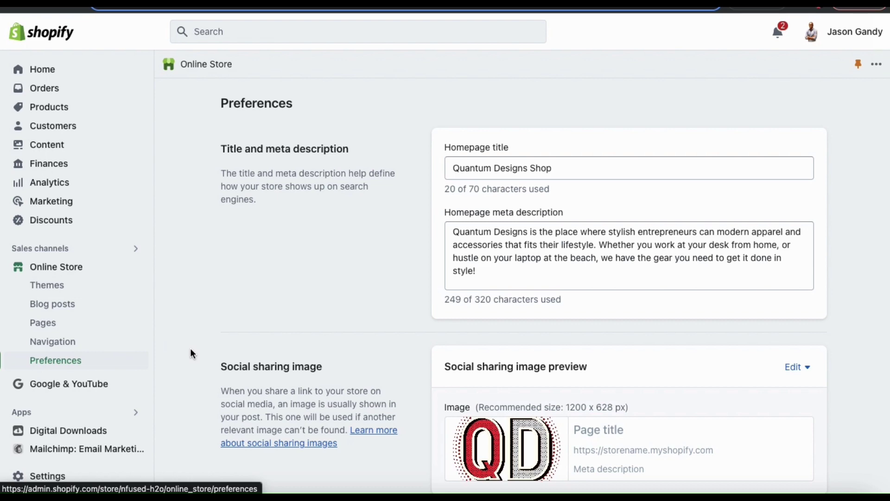
scroll(191, 352, "down", 5)
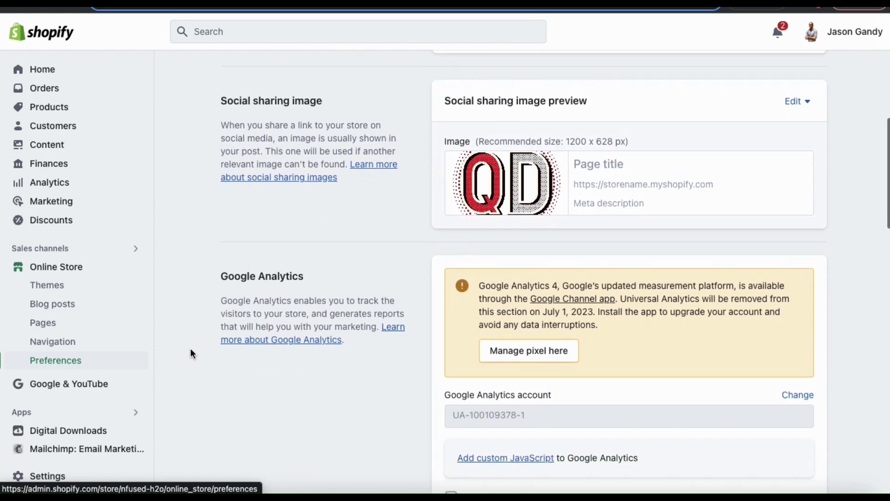
scroll(191, 353, "down", 3)
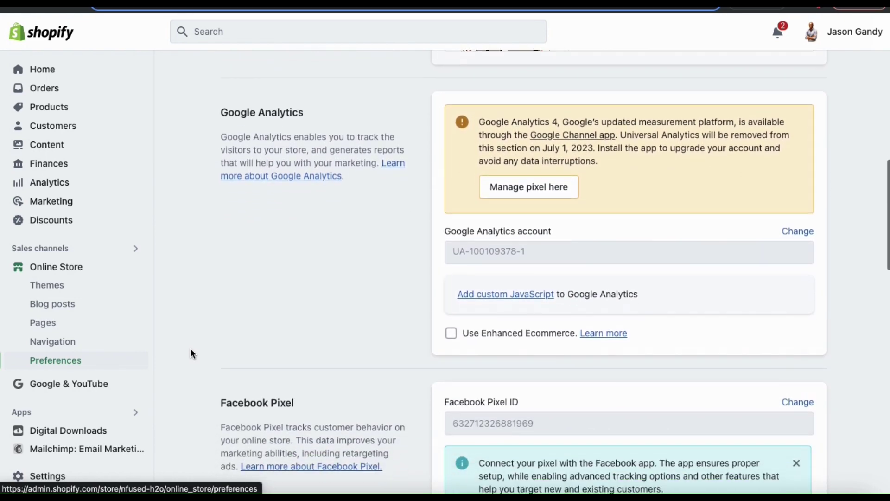
scroll(192, 353, "down", 1)
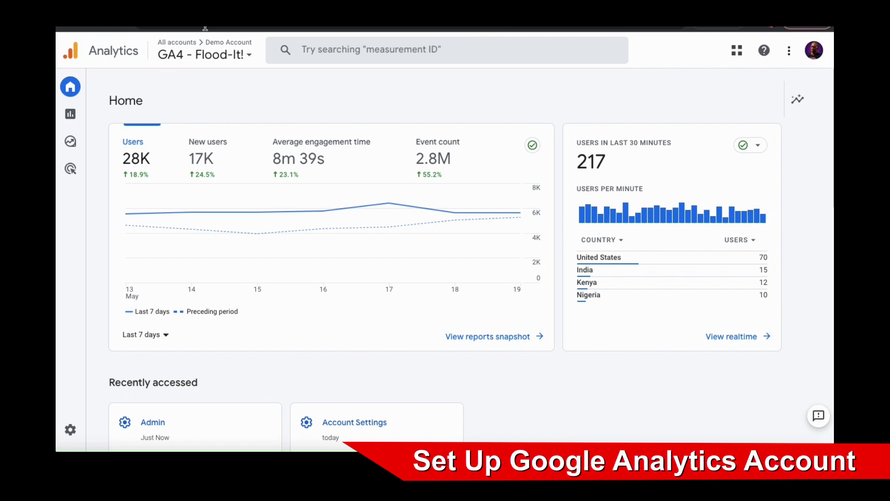
- From Analytics Admin, start a new account and name its property 'Shopify GA4 Property'
mouse_move(77, 439)
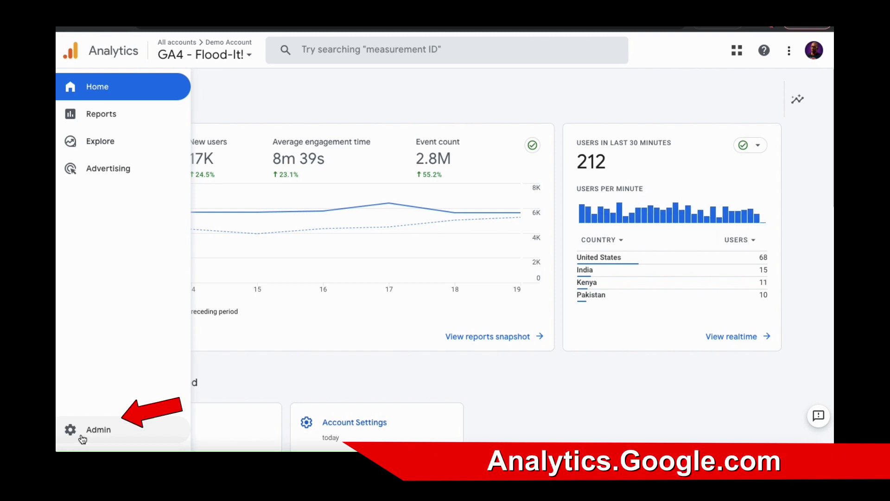
left_click(92, 435)
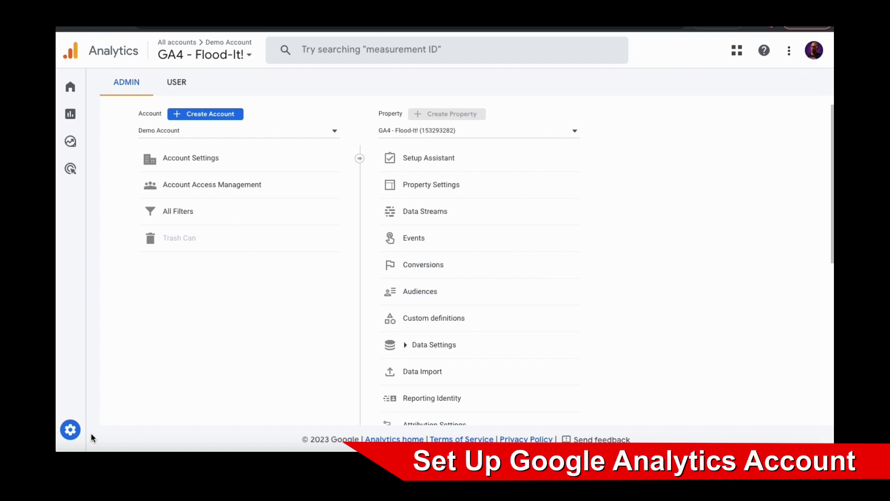
left_click(207, 119)
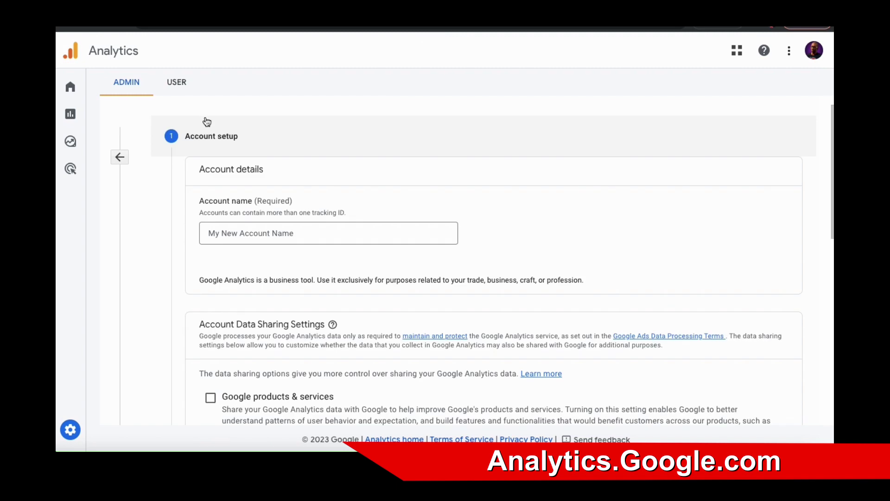
left_click(232, 232)
type("You")
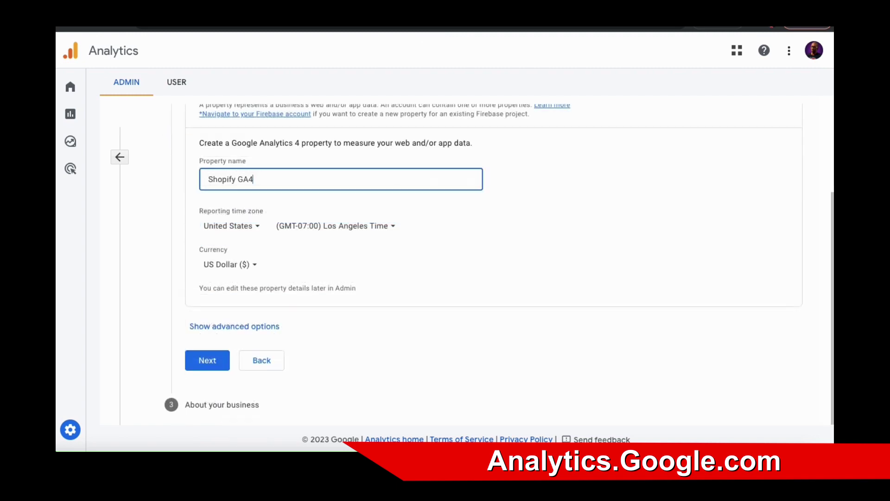
type("Property")
left_click(280, 199)
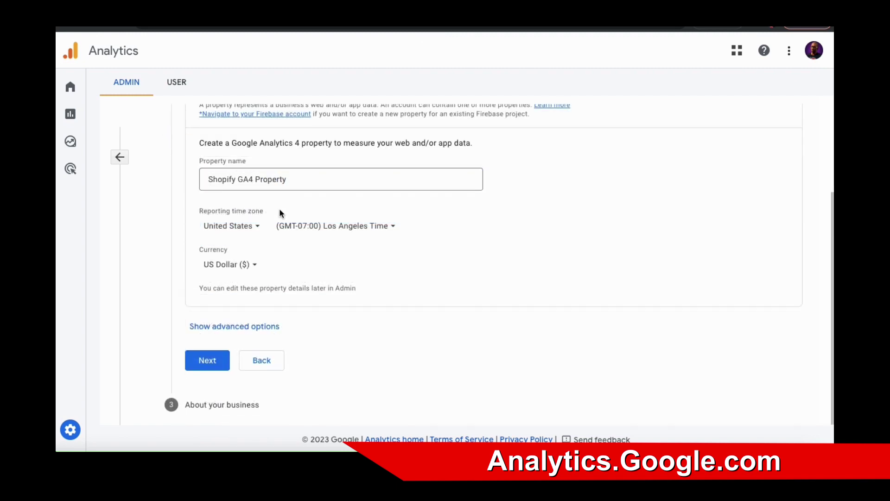
- Choose the customer engagement, site experience and online sales goals, then create the account
left_click(207, 361)
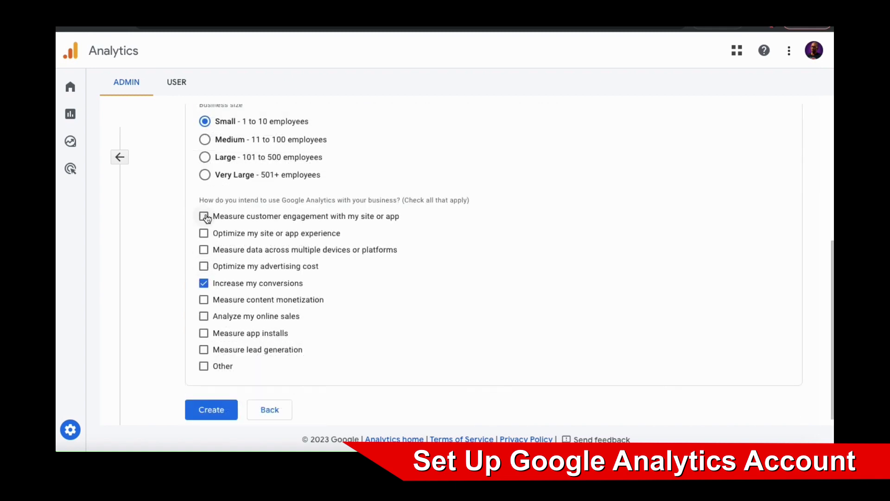
left_click(203, 216)
left_click(204, 232)
left_click(204, 316)
left_click(222, 409)
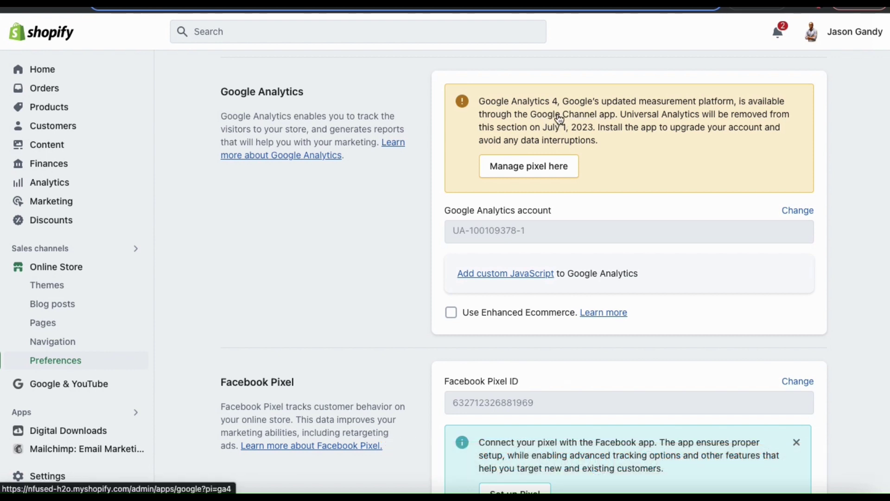
- Search the Shopify App Store for 'Google' from the Apps sidebar
scroll(464, 157, "down", 1)
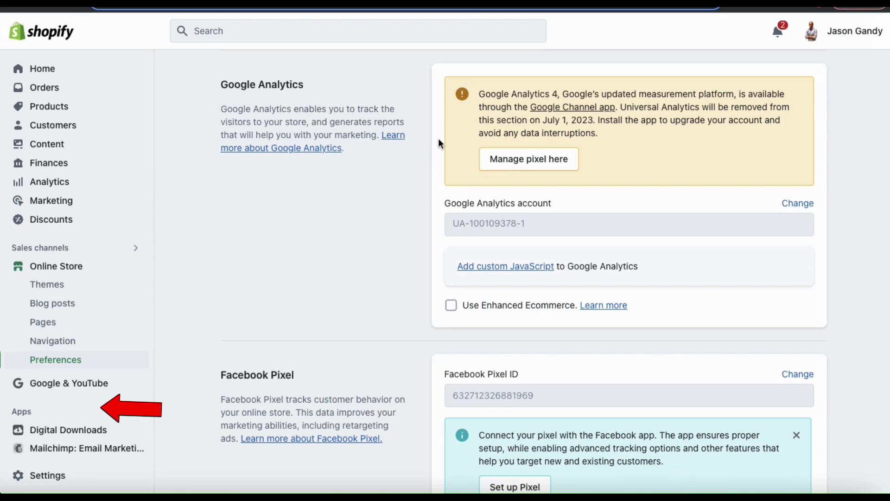
left_click(61, 412)
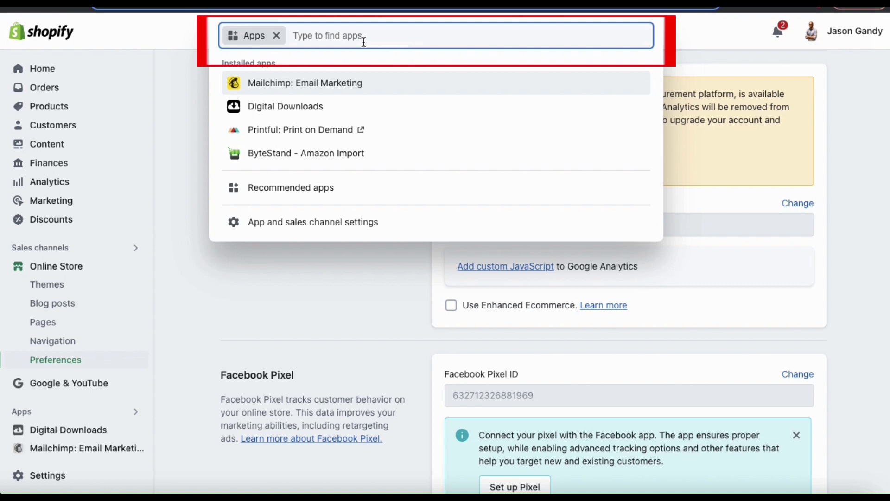
type("Google")
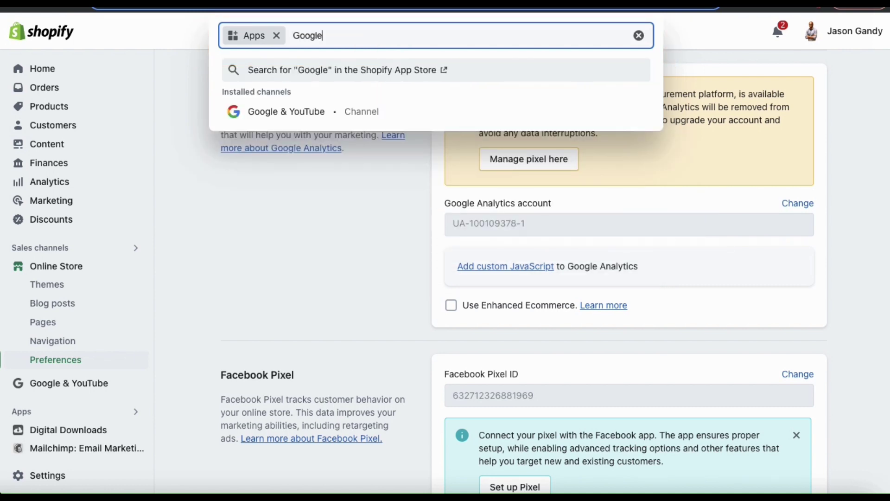
key("Return")
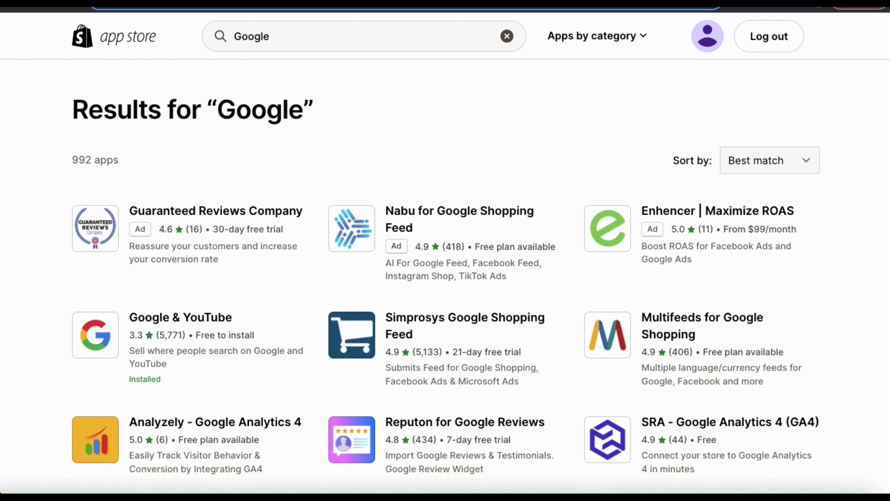
- Install the Google & YouTube app from its result page and approve it as a sales channel
scroll(335, 145, "down", 3)
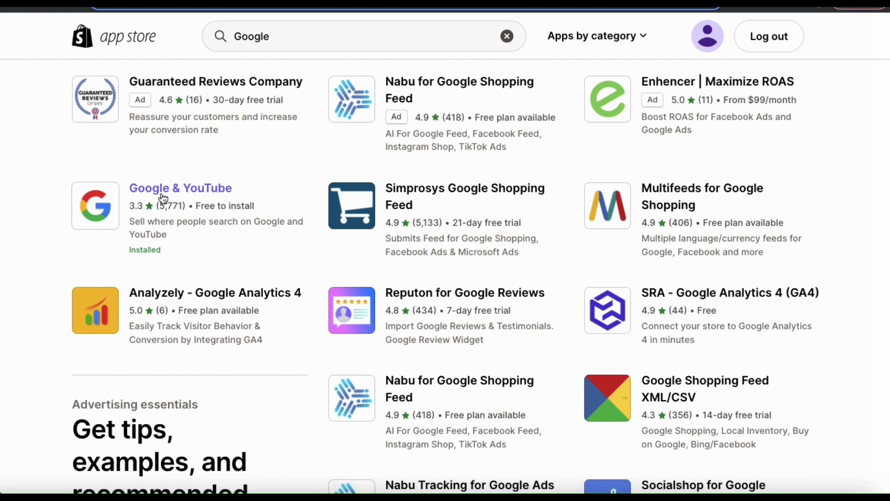
left_click(163, 198)
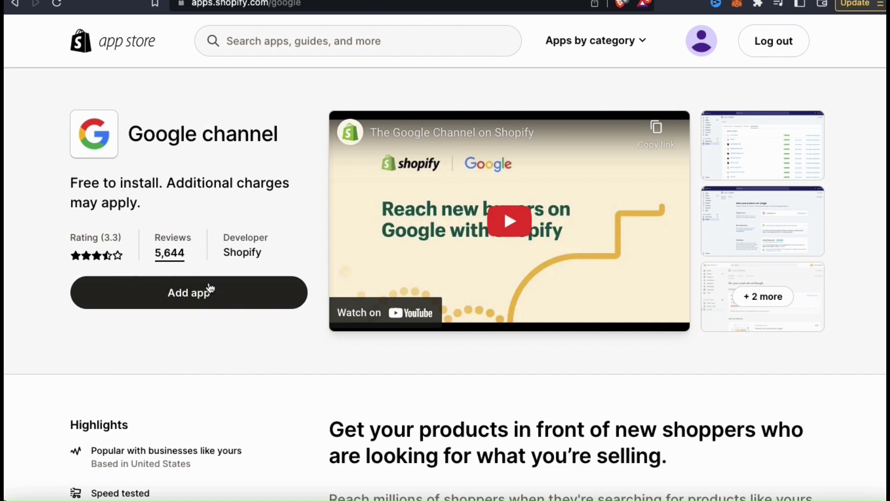
left_click(187, 303)
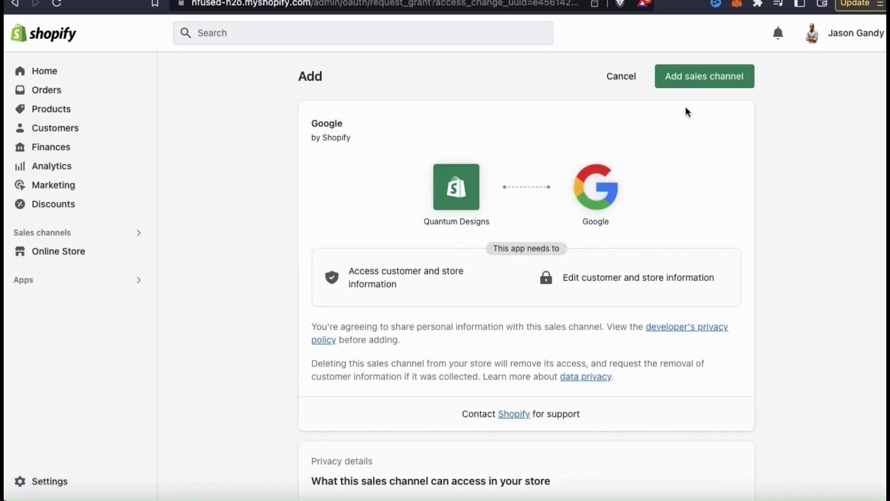
left_click(704, 82)
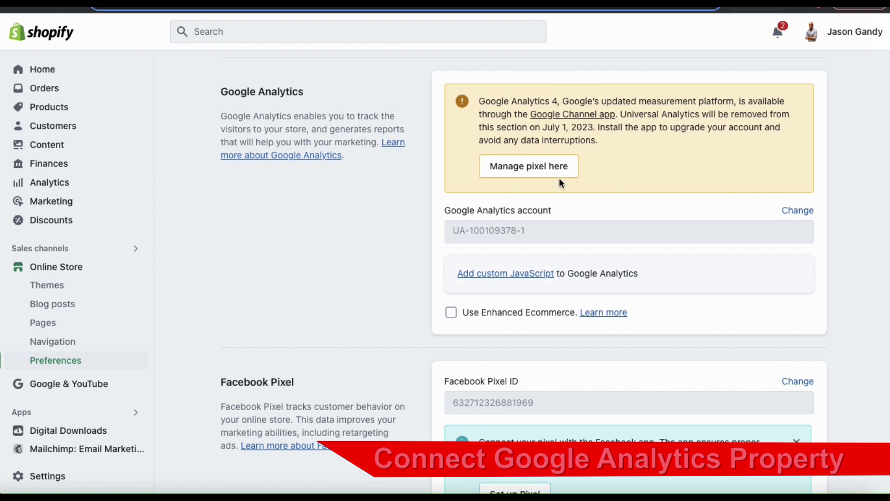
- From Manage pixel, start connecting a GA4 property, sign in with Google and allow Analytics access
left_click(529, 172)
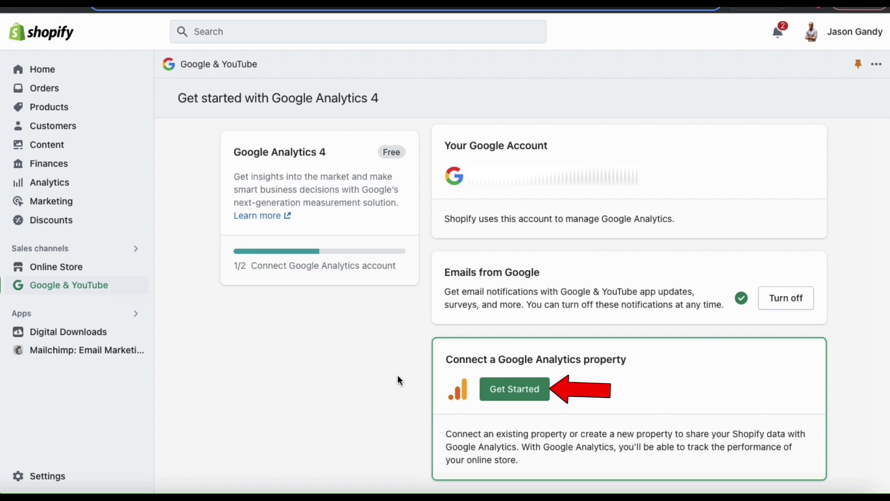
left_click(520, 401)
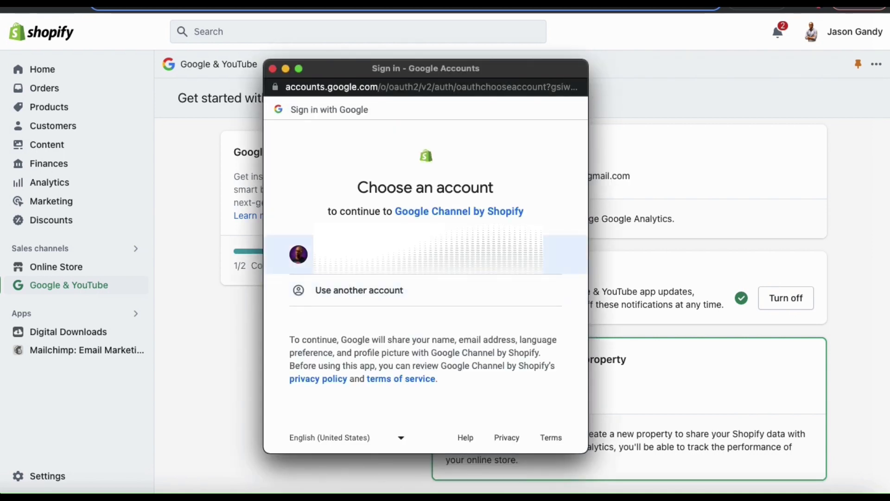
left_click(448, 260)
scroll(528, 263, "down", 3)
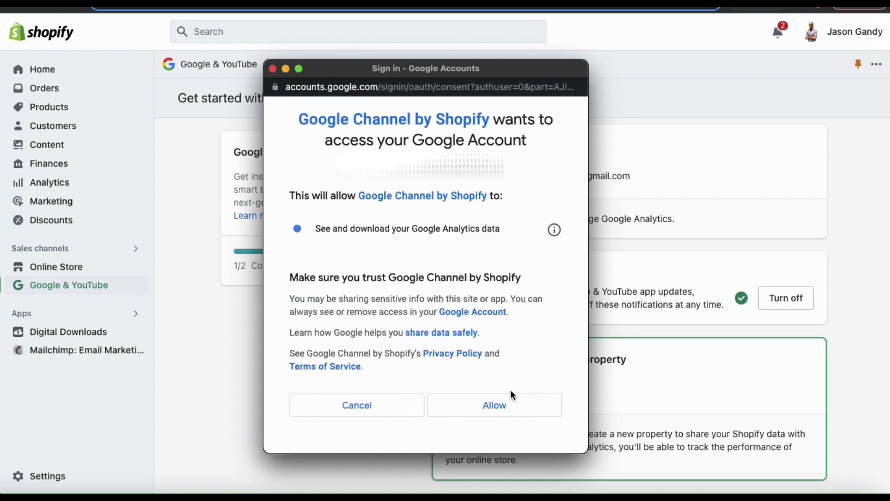
left_click(494, 409)
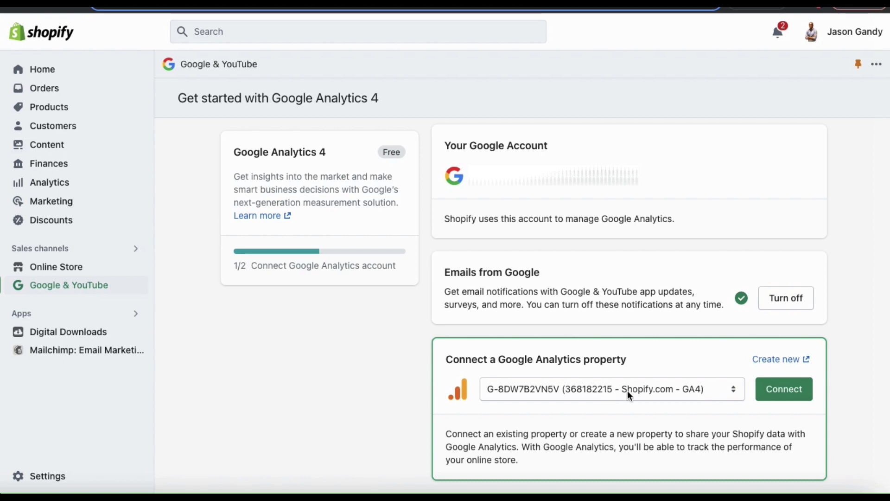
- Connect property G-8DW7B2VN5V (Shopify.com - GA4) and open it in Google Analytics
left_click(732, 395)
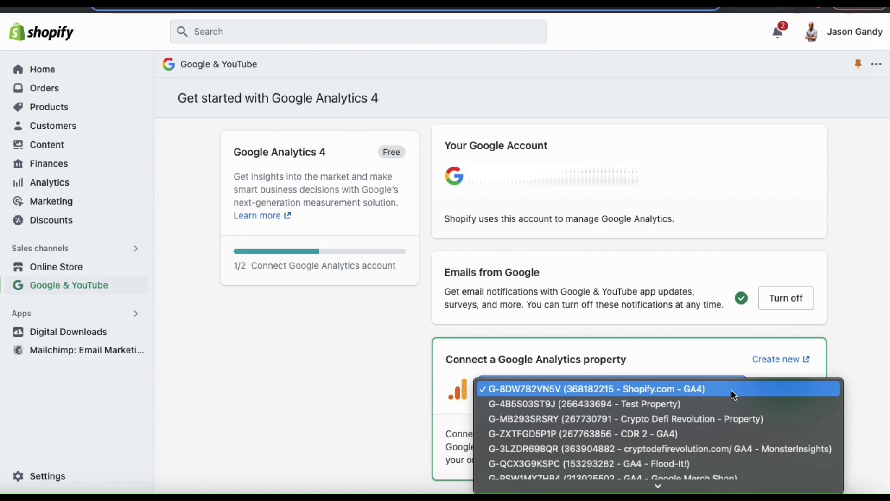
left_click(733, 395)
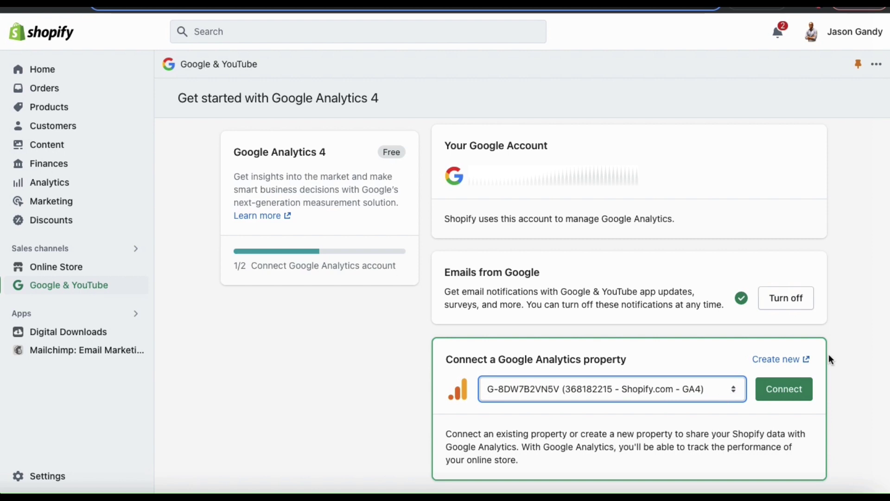
left_click(795, 398)
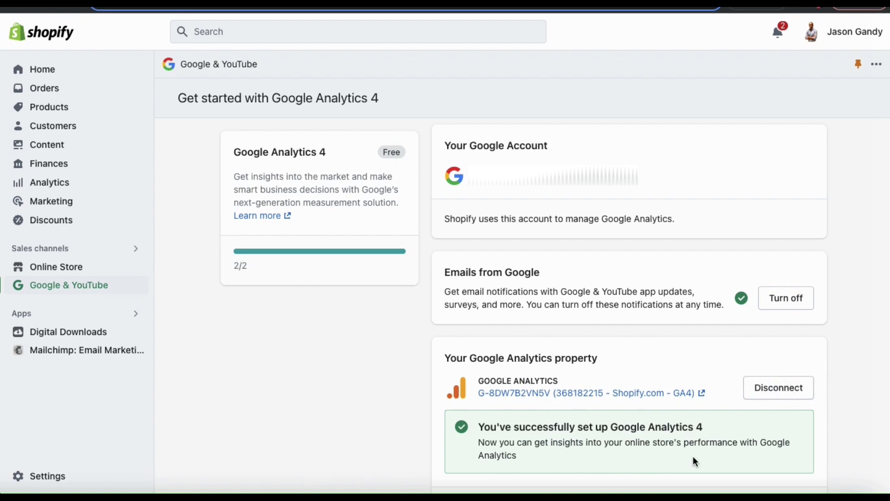
left_click(646, 395)
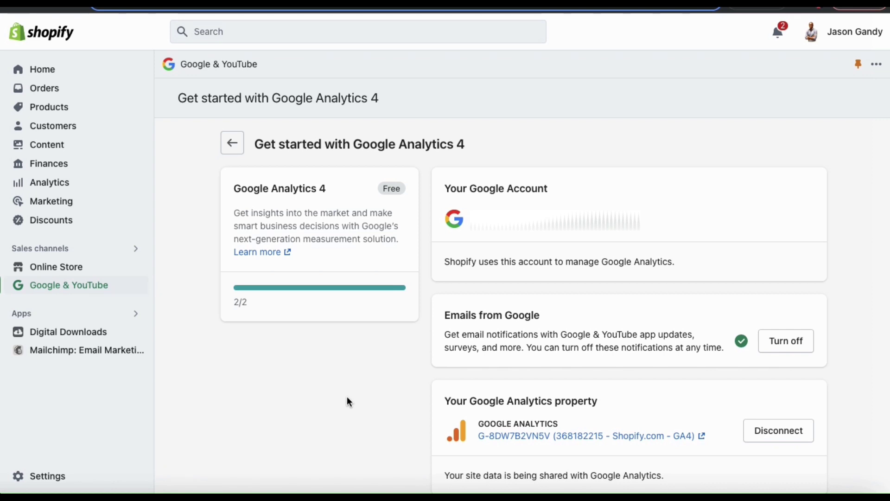
- Open the Google & YouTube Settings tab and check the GA4 property card confirming site data sharing
left_click(71, 293)
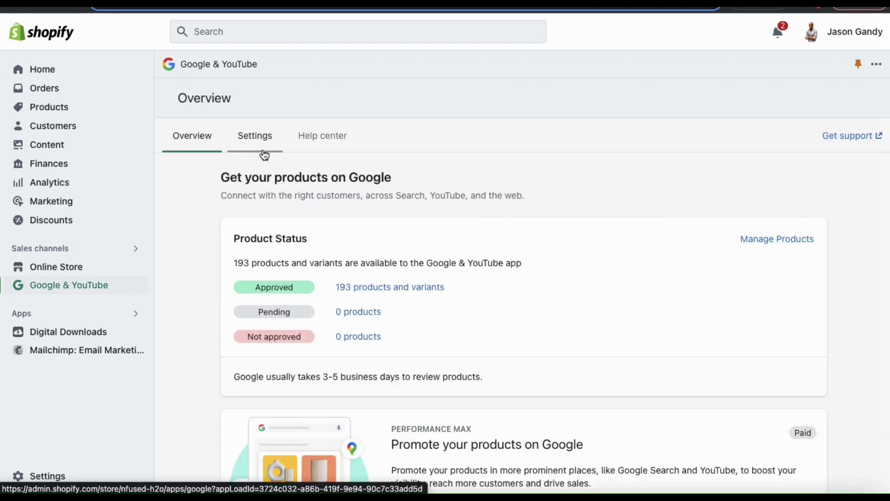
left_click(251, 147)
scroll(181, 222, "down", 2)
scroll(180, 221, "down", 2)
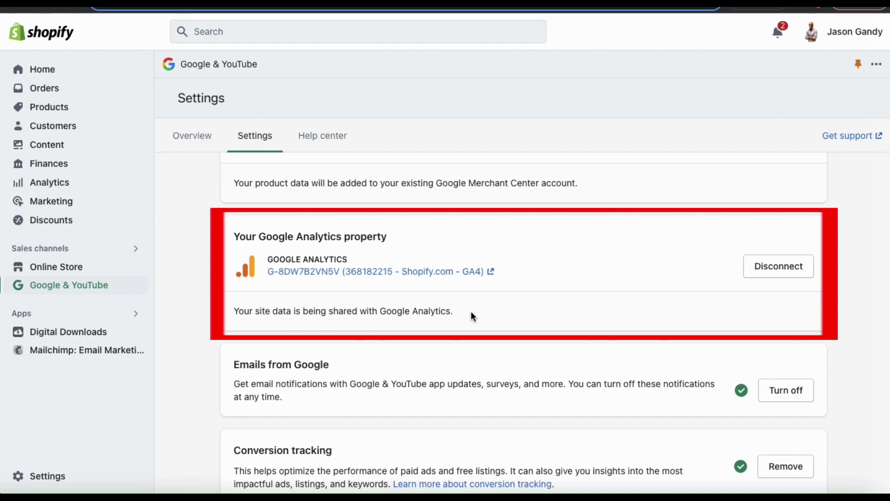
triple_click(366, 308)
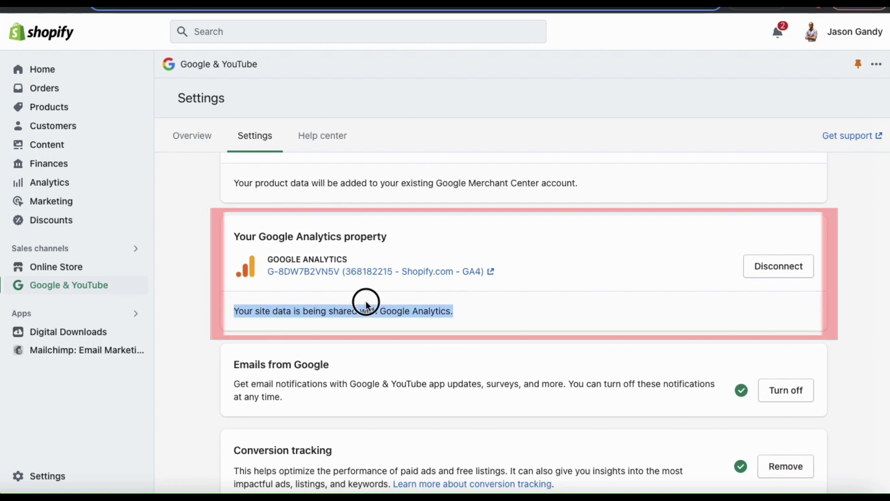
left_click(284, 292)
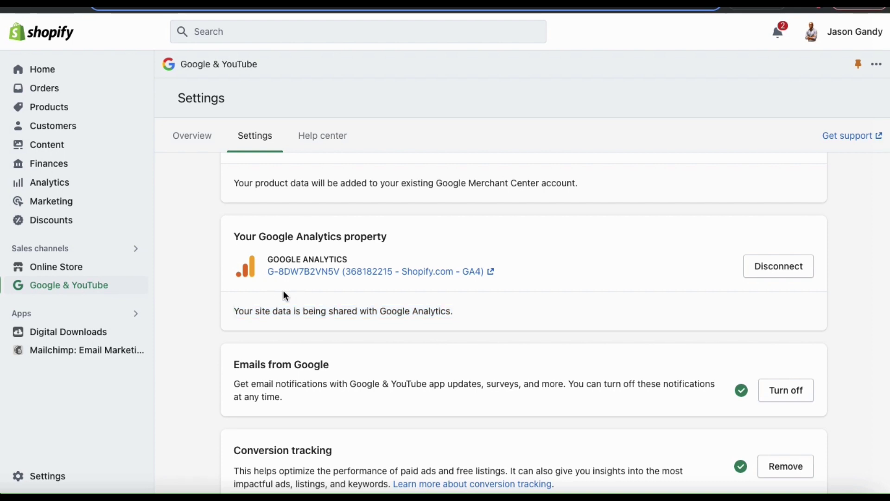